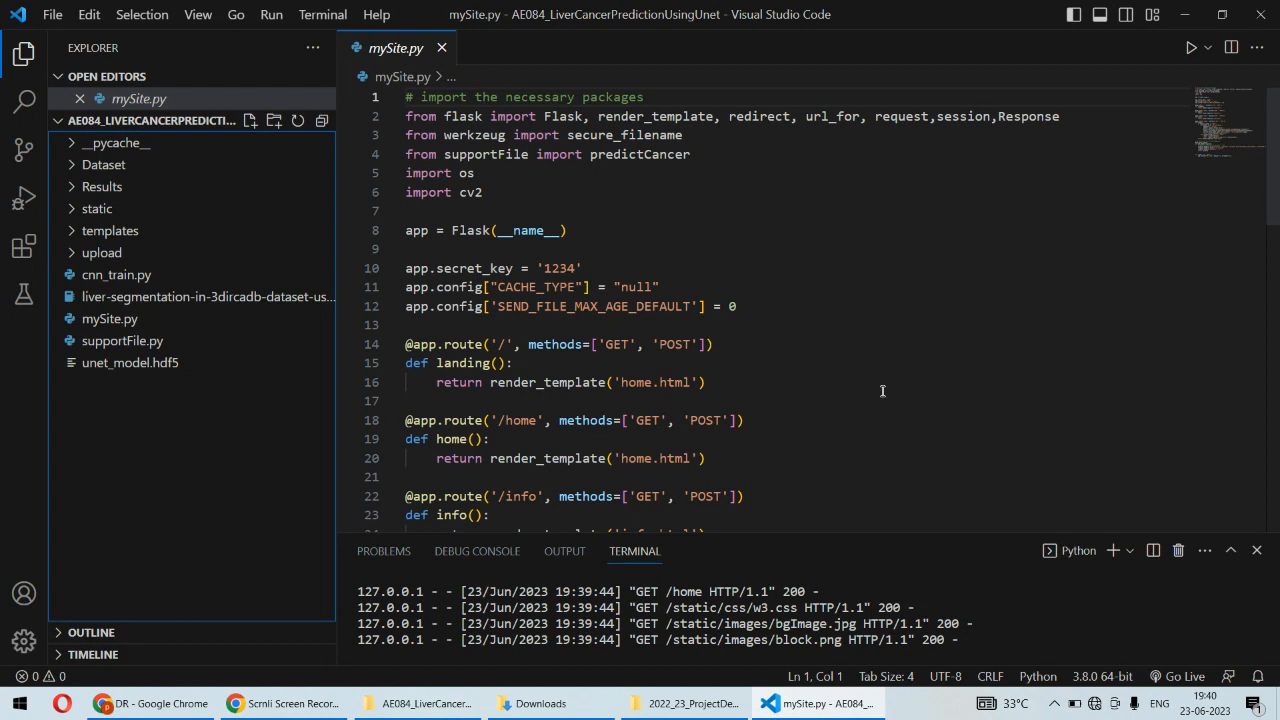
Browse the Dataset folder's training Images and Masks subfolders, then fold it back up.
{"action": "left_click", "coordinate": [72, 166]}
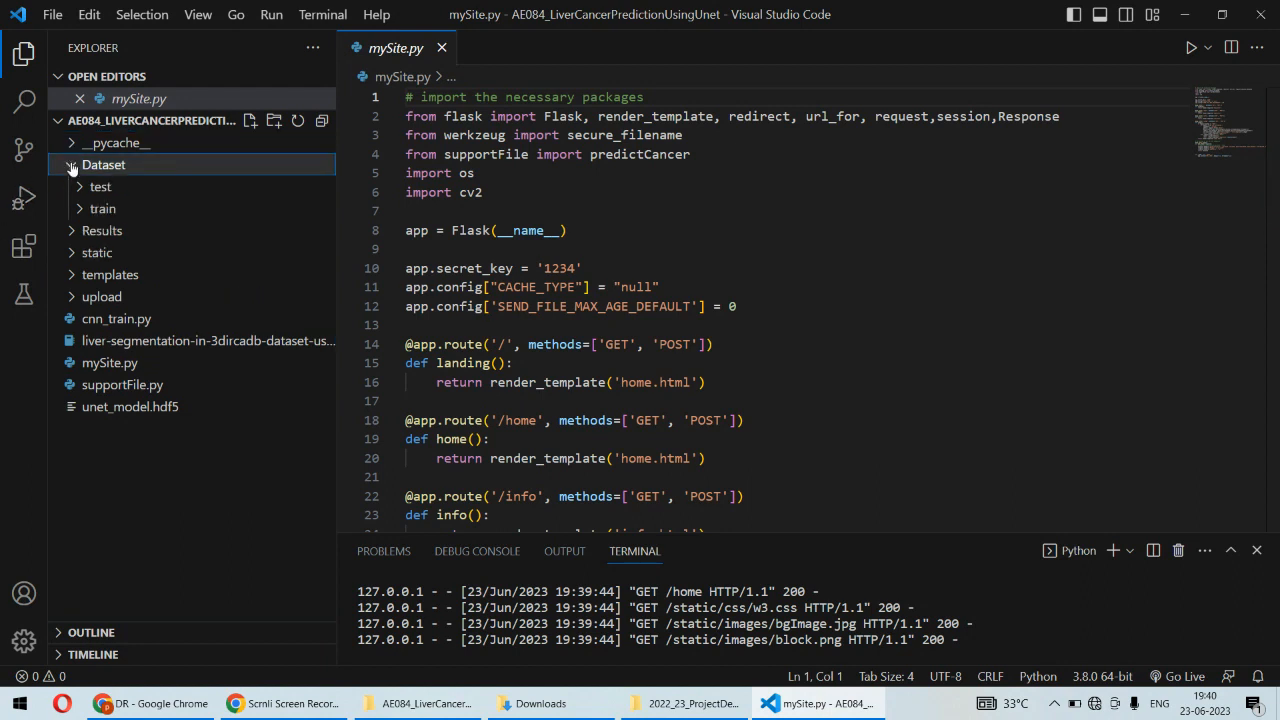
{"action": "left_click", "coordinate": [82, 210]}
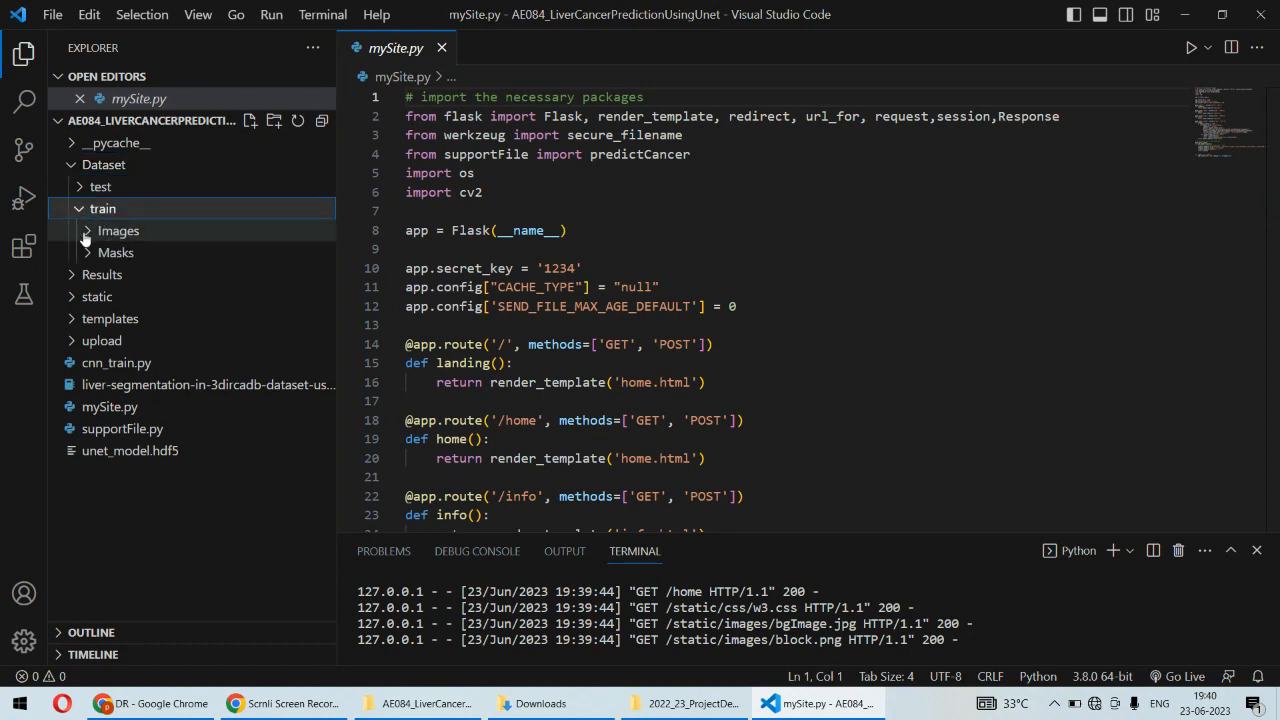
{"action": "left_click", "coordinate": [88, 234]}
{"action": "left_click", "coordinate": [88, 234]}
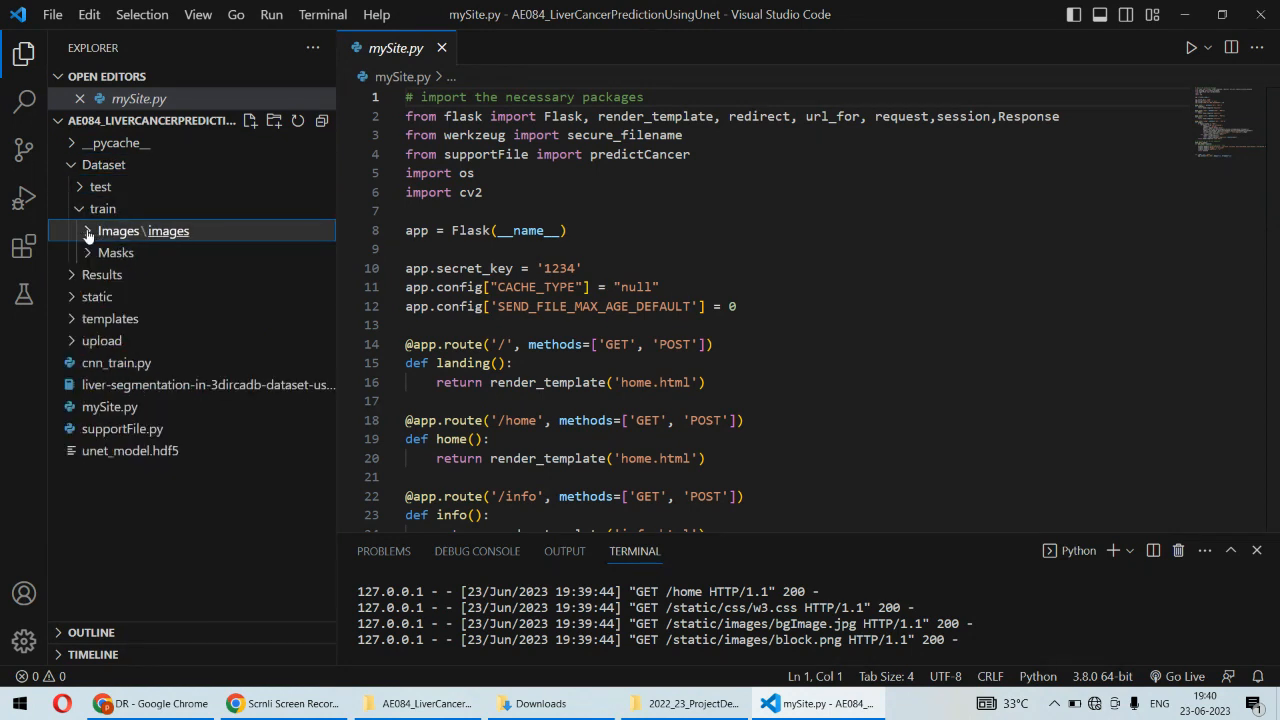
{"action": "left_click", "coordinate": [88, 253]}
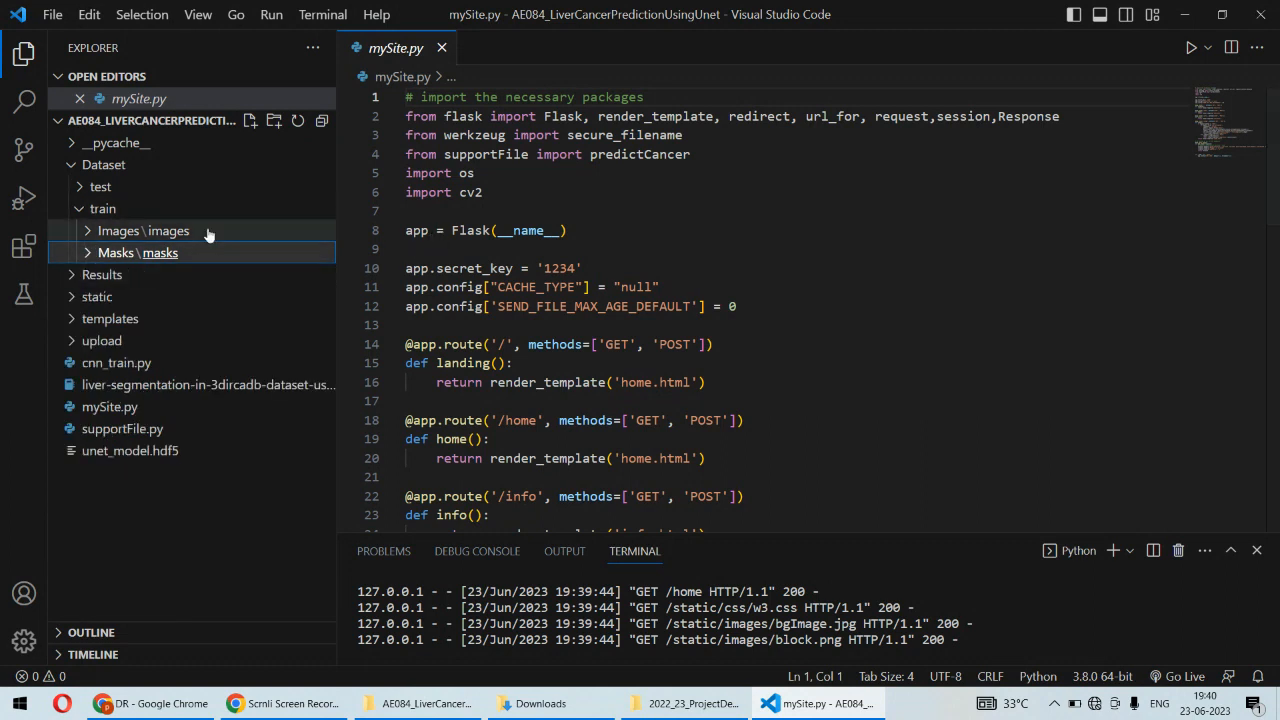
{"action": "left_click", "coordinate": [74, 167]}
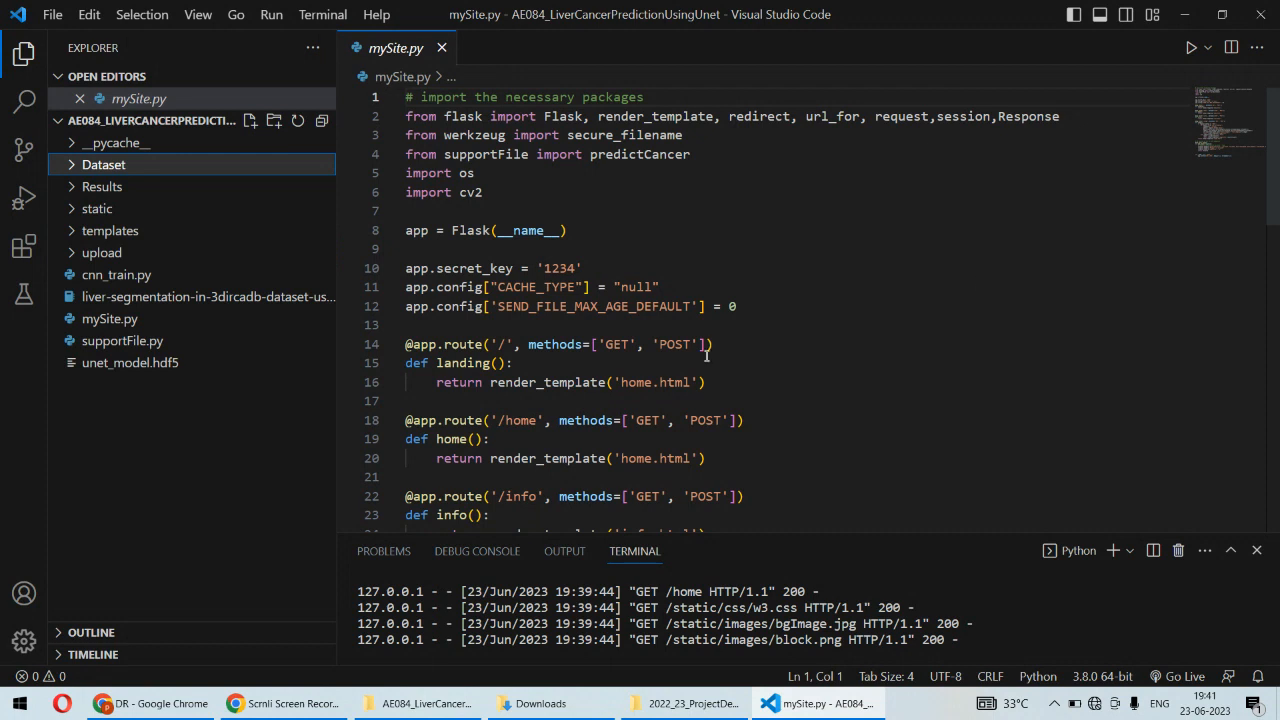
Load the web app's root at localhost:5000 and go to the liver cancer detection page.
{"action": "left_click", "coordinate": [181, 697]}
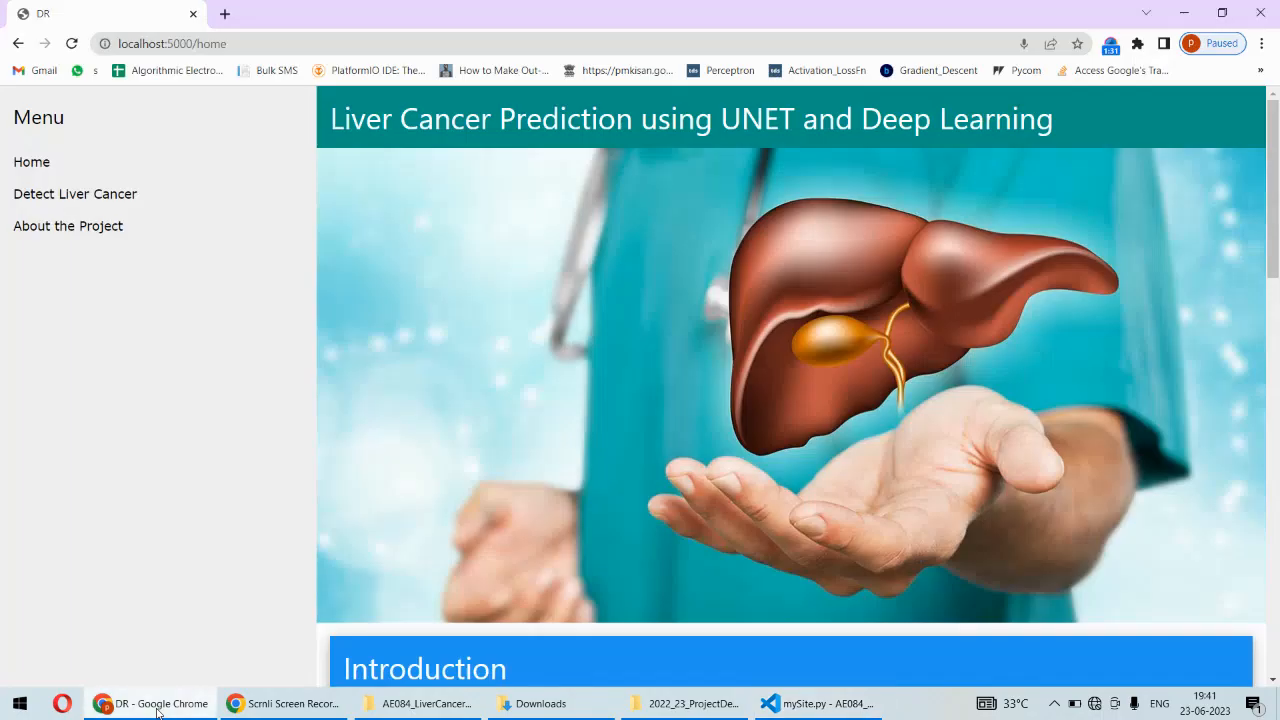
{"action": "left_click_drag", "start_coordinate": [228, 44], "coordinate": [204, 44]}
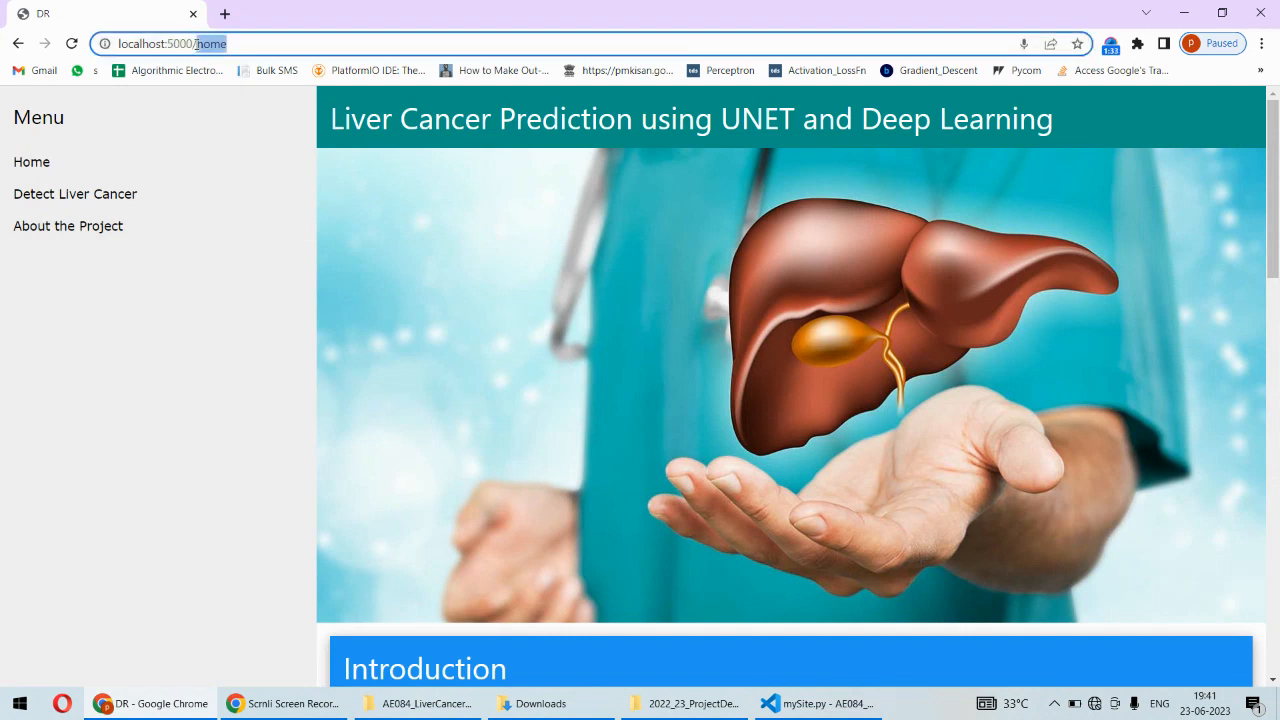
{"action": "key", "text": "BackSpace"}
{"action": "key", "text": "Return"}
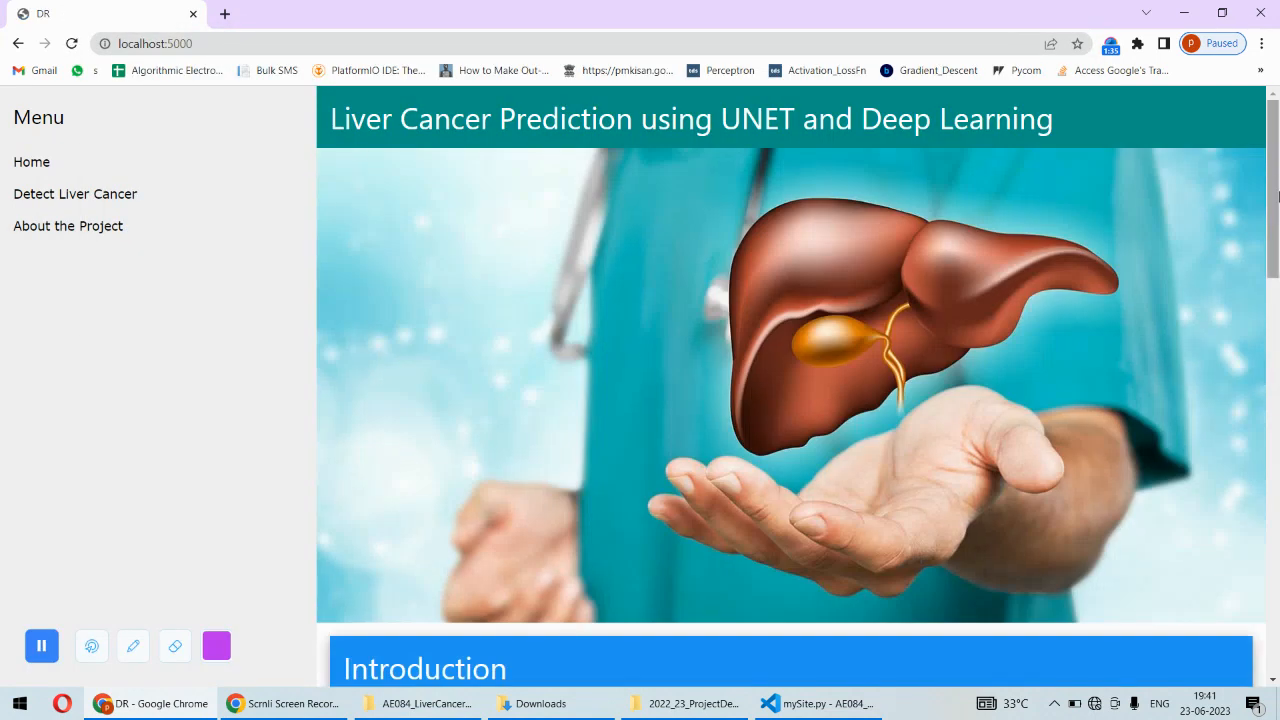
{"action": "mouse_move", "coordinate": [1273, 189]}
{"action": "left_mouse_down"}
{"action": "mouse_move", "coordinate": [1240, 268]}
{"action": "mouse_move", "coordinate": [1190, 108]}
{"action": "left_mouse_up"}
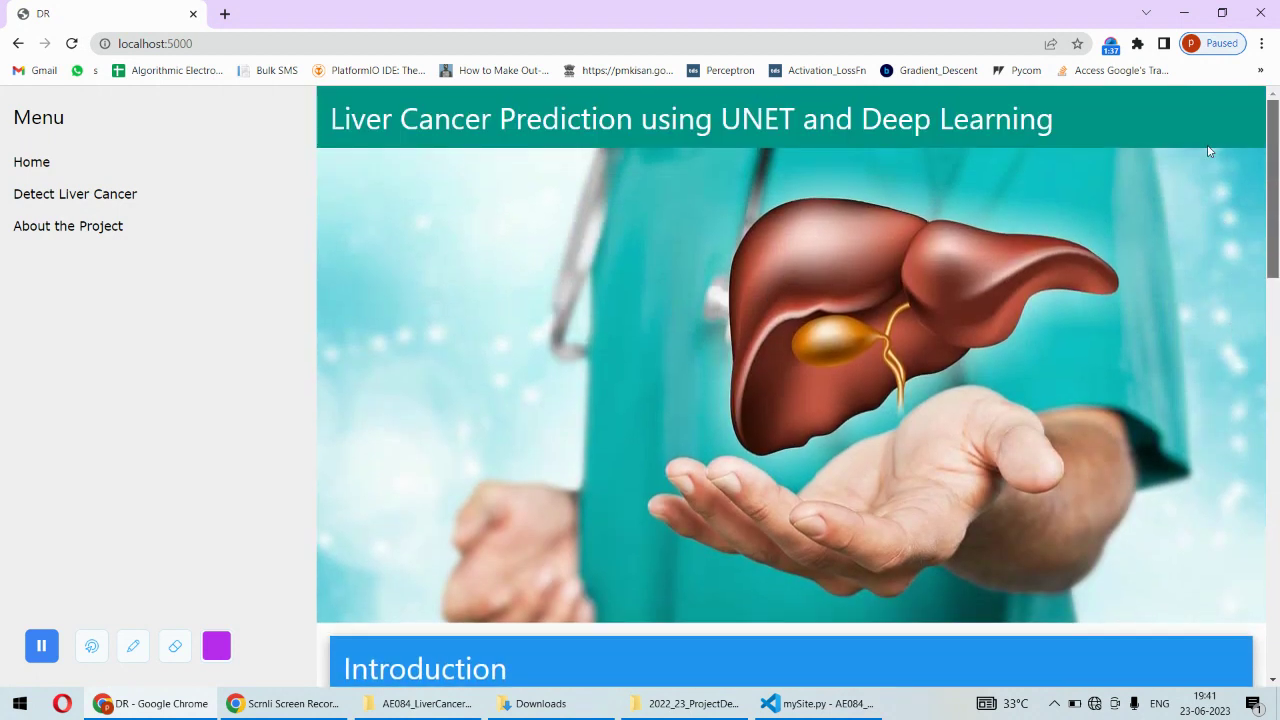
{"action": "left_click", "coordinate": [57, 200]}
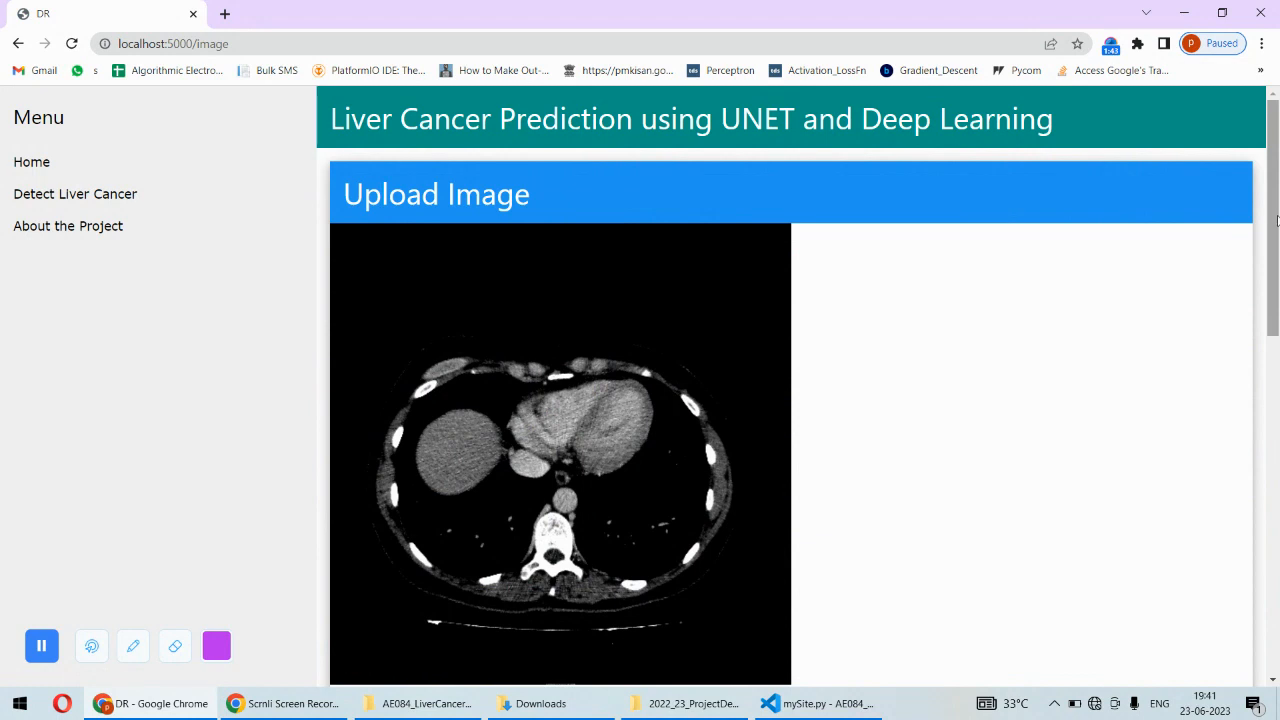
{"action": "left_click_drag", "start_coordinate": [1276, 220], "coordinate": [1270, 318]}
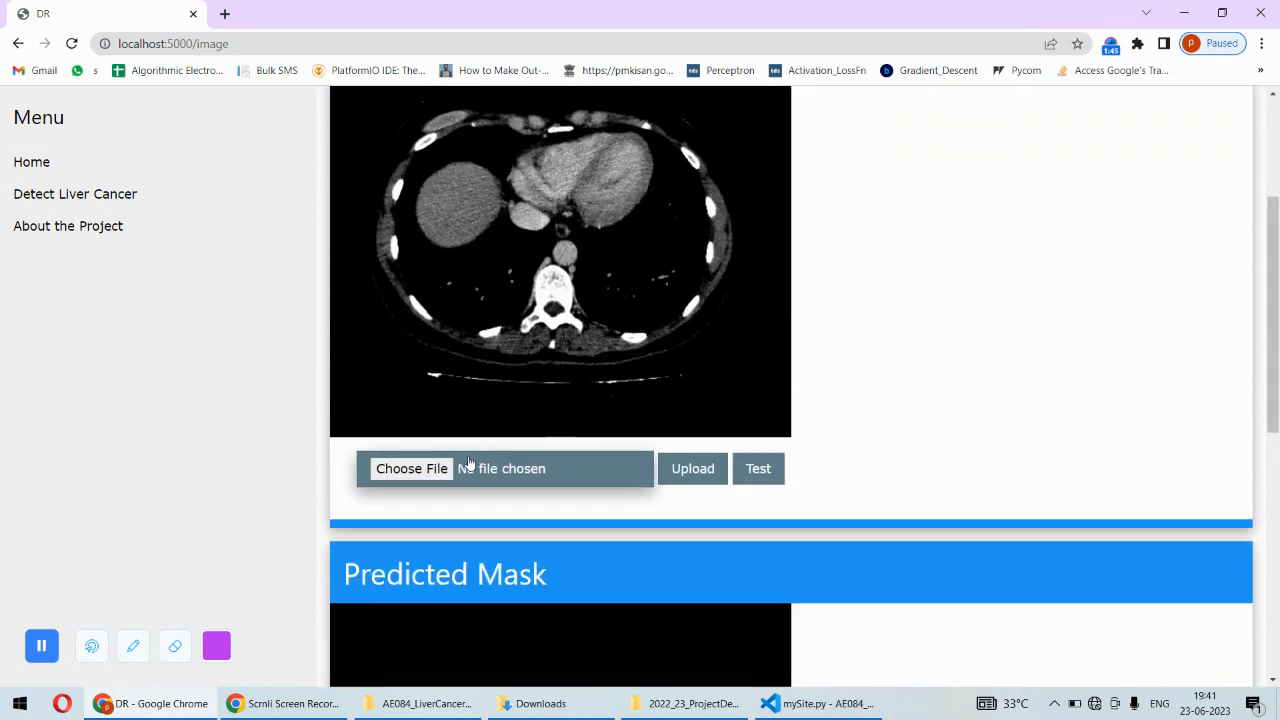
Upload image_9.png and run the prediction, getting a Normal Liver CT/MRI Scan report.
{"action": "left_click", "coordinate": [466, 463]}
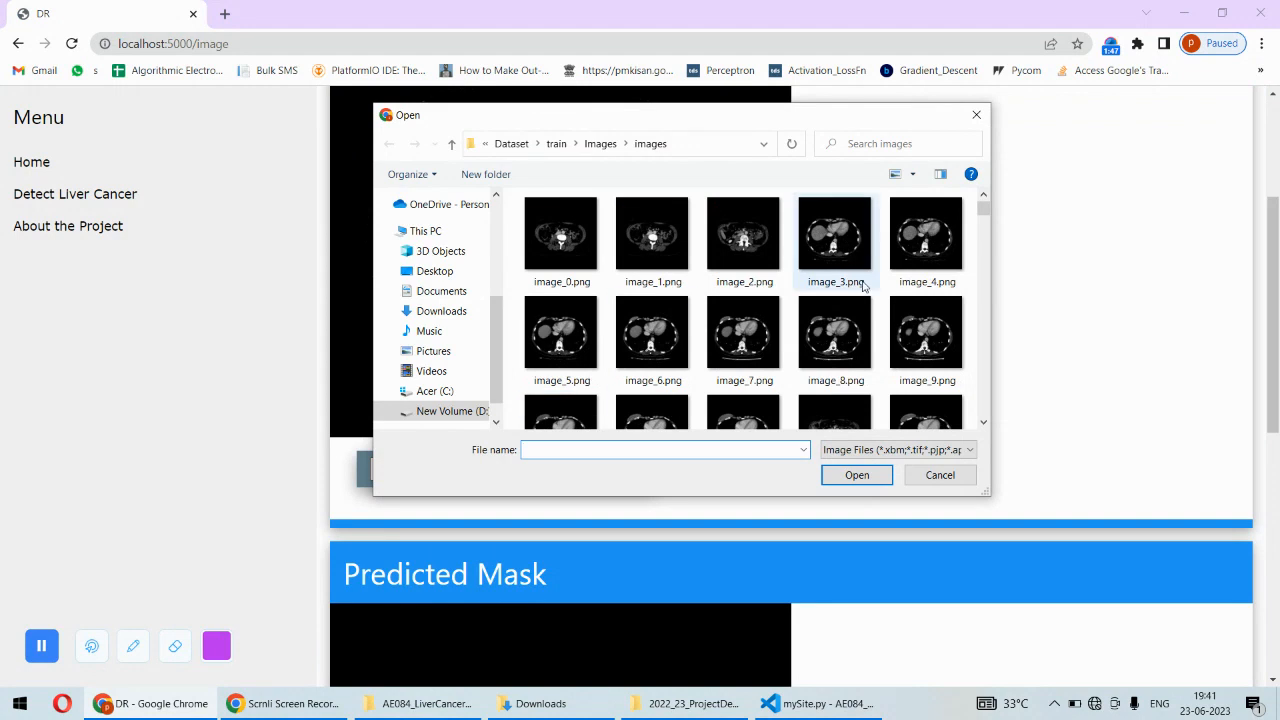
{"action": "left_click", "coordinate": [925, 335]}
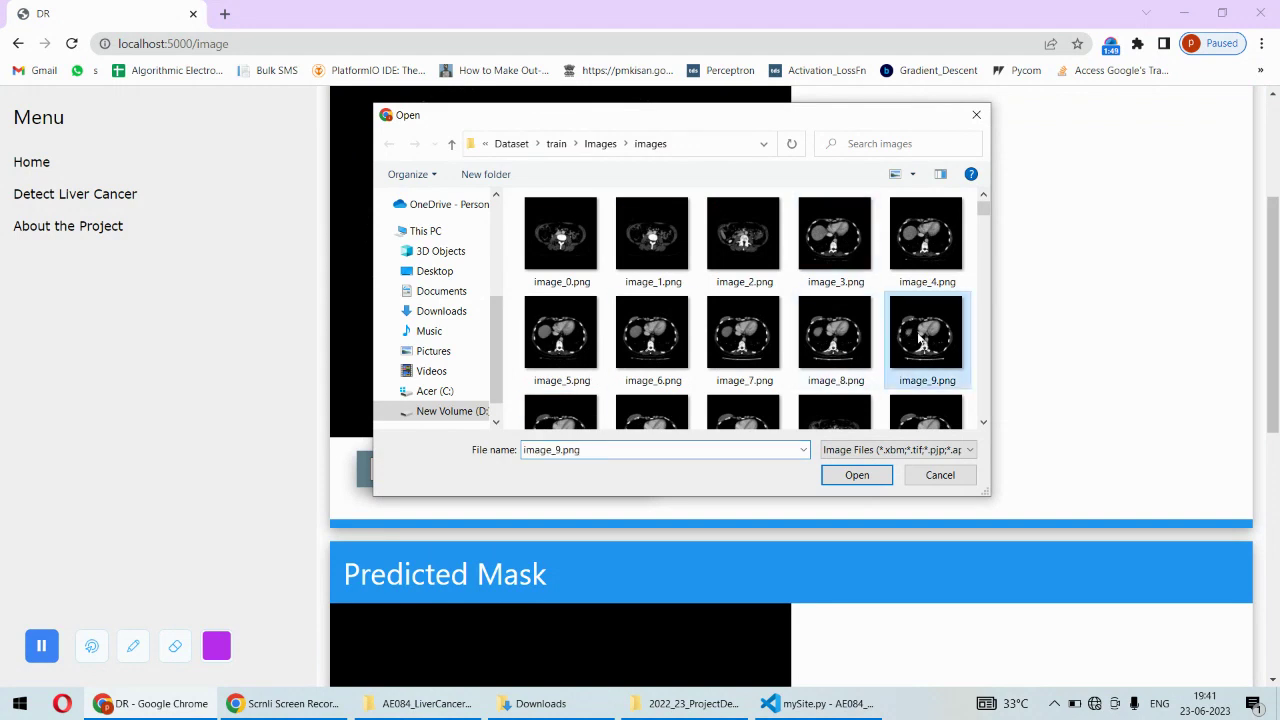
{"action": "left_click", "coordinate": [857, 476]}
{"action": "left_click", "coordinate": [696, 475]}
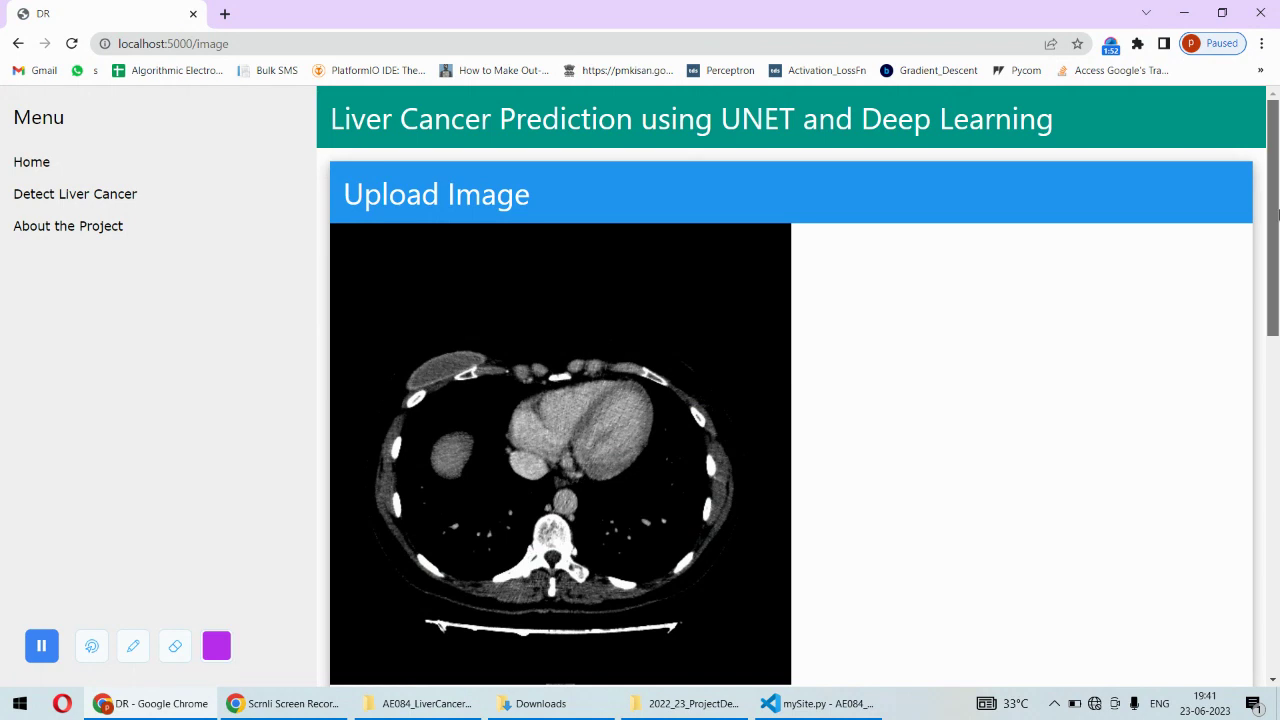
{"action": "left_click_drag", "start_coordinate": [1273, 225], "coordinate": [1273, 469]}
{"action": "scroll", "coordinate": [1223, 363], "scroll_direction": "up", "scroll_amount": 4}
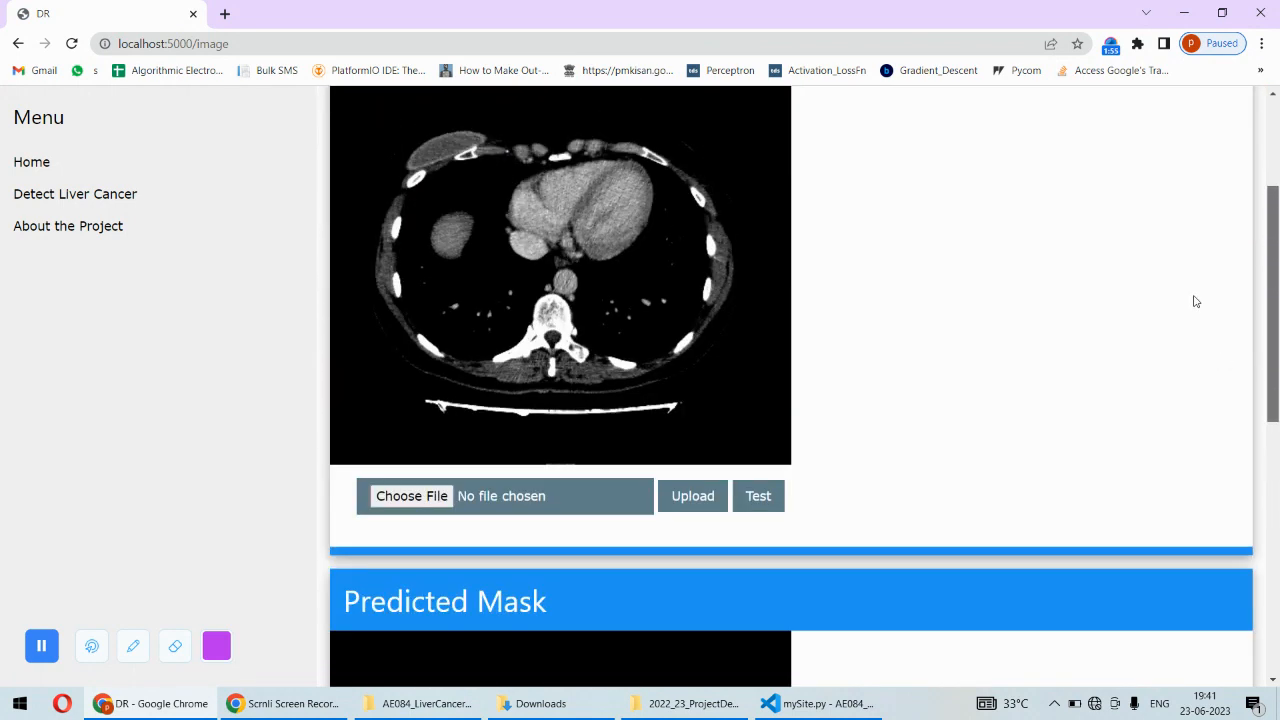
{"action": "left_click", "coordinate": [768, 508]}
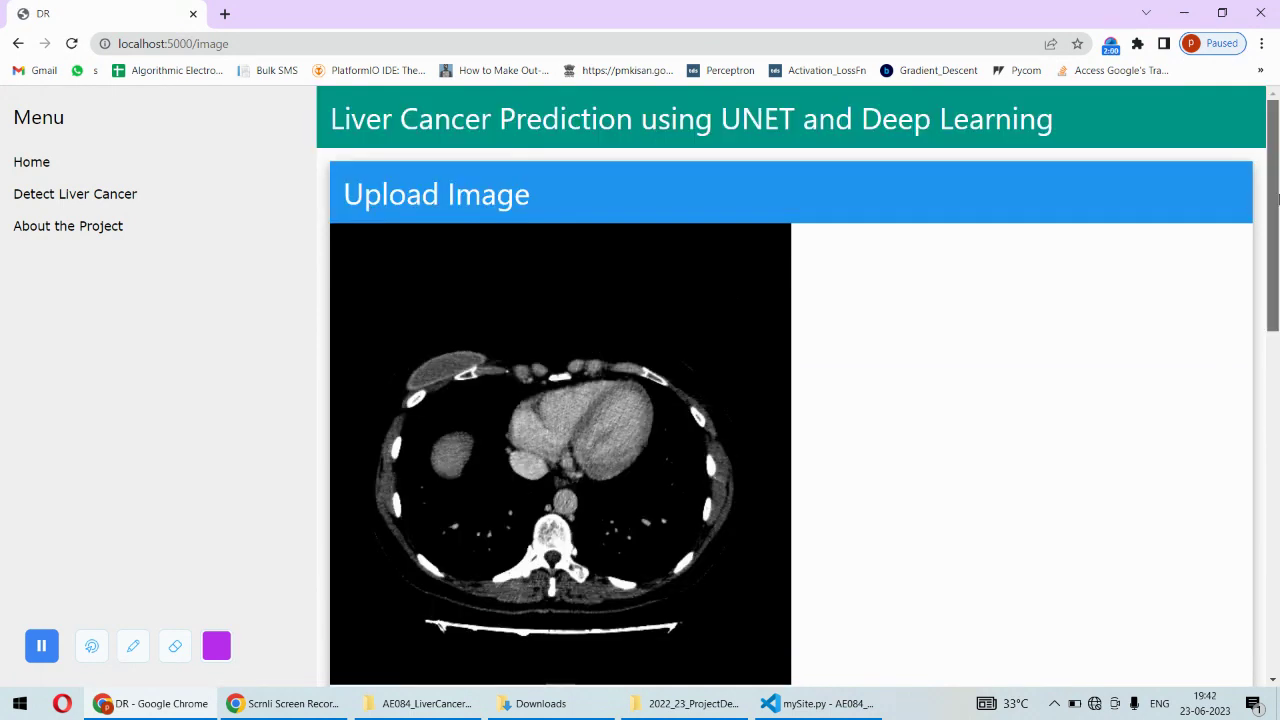
{"action": "left_click_drag", "start_coordinate": [1274, 220], "coordinate": [1276, 461]}
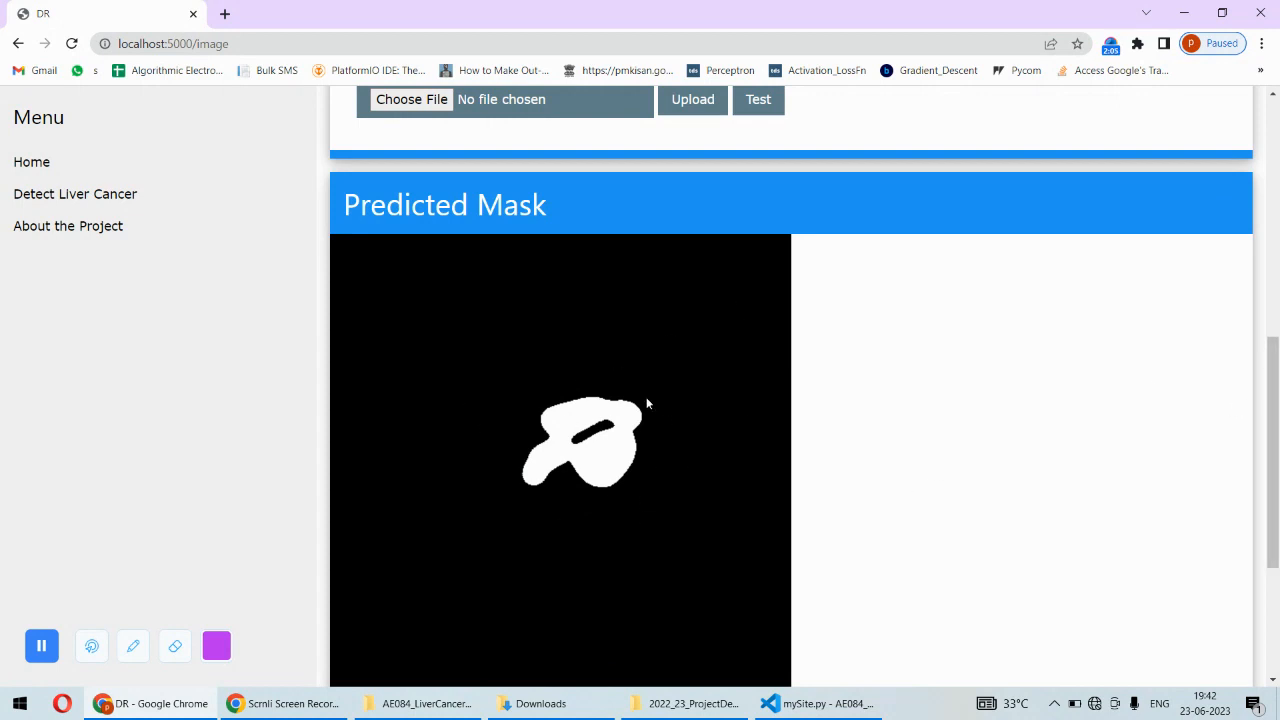
{"action": "left_click_drag", "start_coordinate": [1273, 375], "coordinate": [1273, 485]}
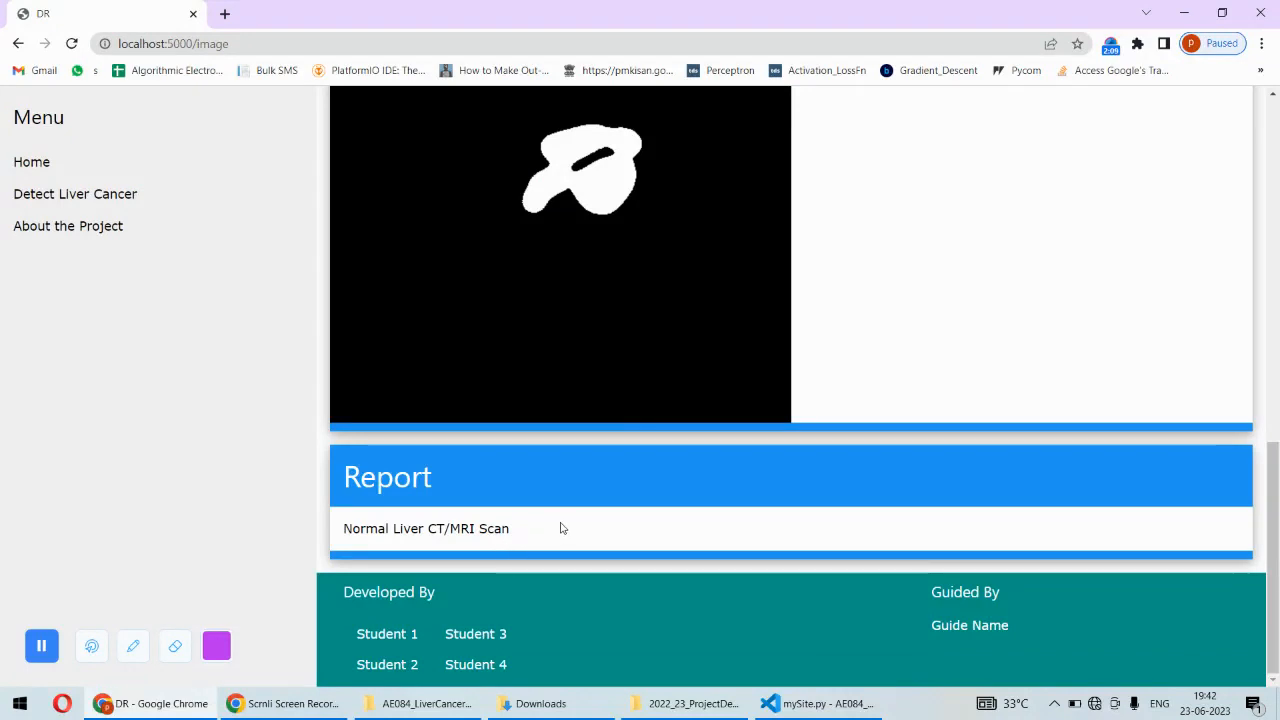
{"action": "left_click_drag", "start_coordinate": [558, 528], "coordinate": [404, 532]}
{"action": "left_click", "coordinate": [1193, 363]}
{"action": "left_click_drag", "start_coordinate": [1274, 455], "coordinate": [1272, 288]}
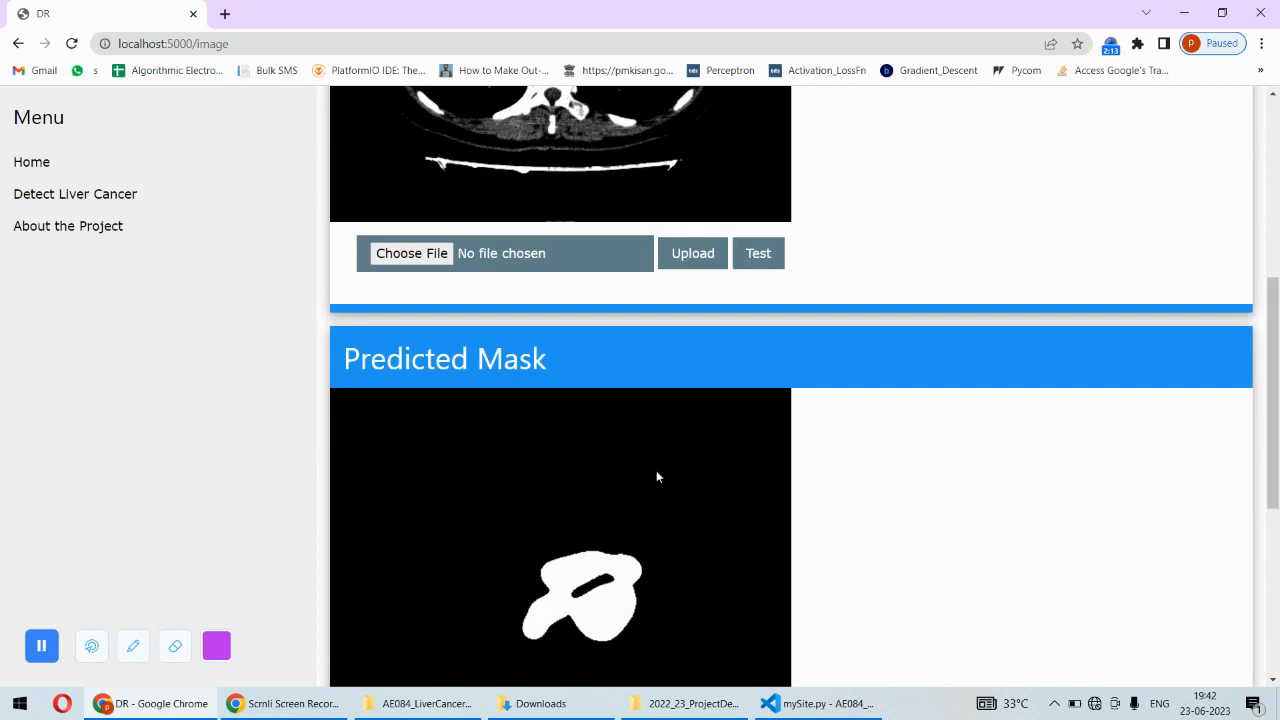
{"action": "scroll", "coordinate": [1252, 357], "scroll_direction": "up", "scroll_amount": 3}
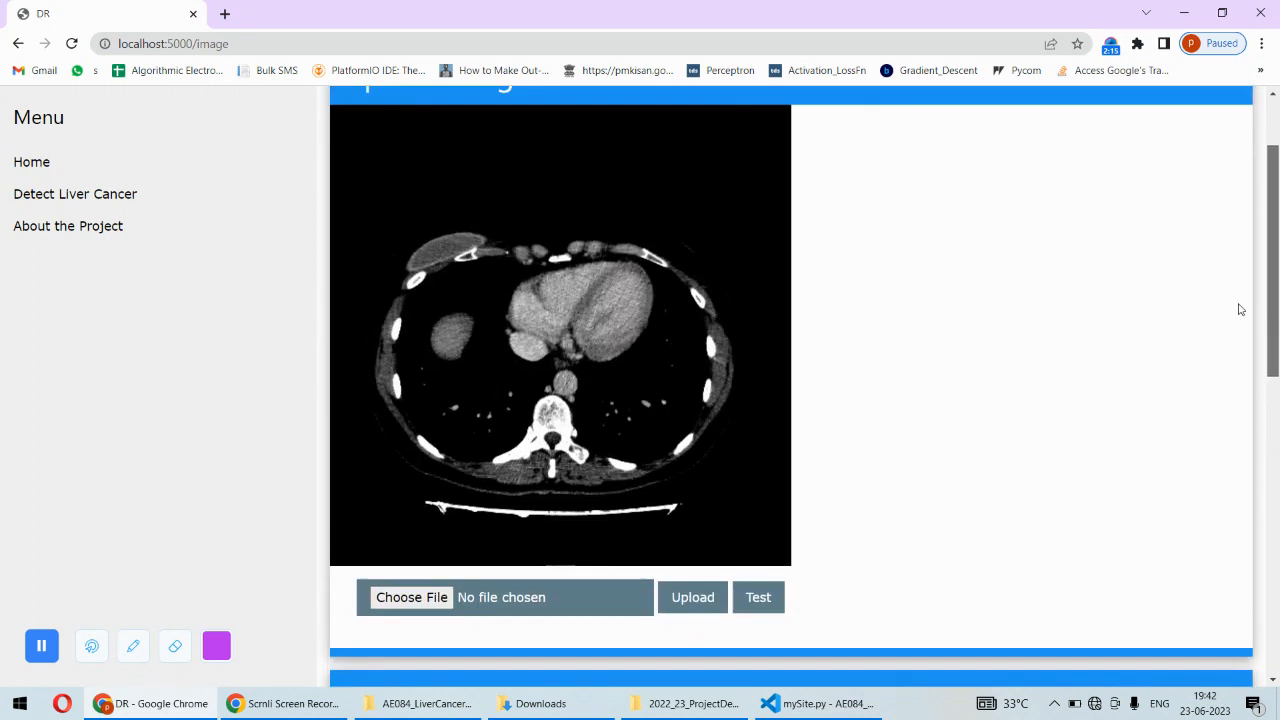
{"action": "scroll", "coordinate": [1240, 310], "scroll_direction": "up", "scroll_amount": 1}
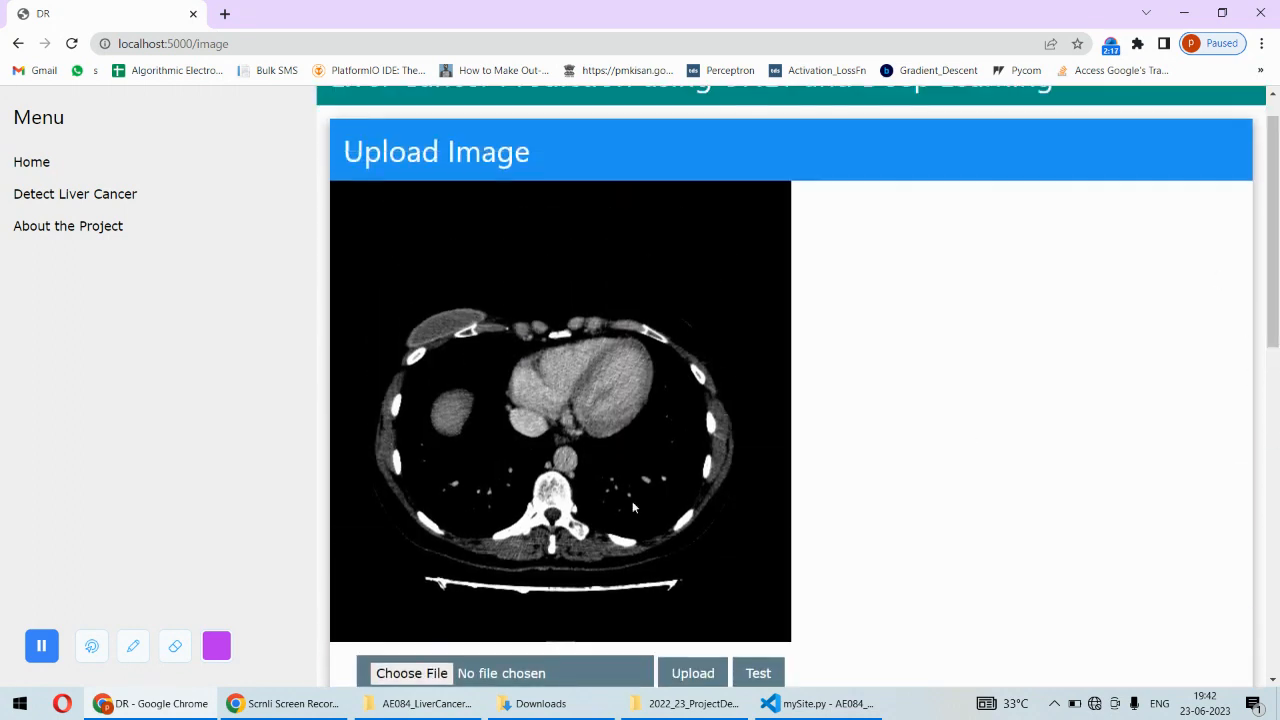
{"action": "left_click_drag", "start_coordinate": [1277, 300], "coordinate": [1261, 383]}
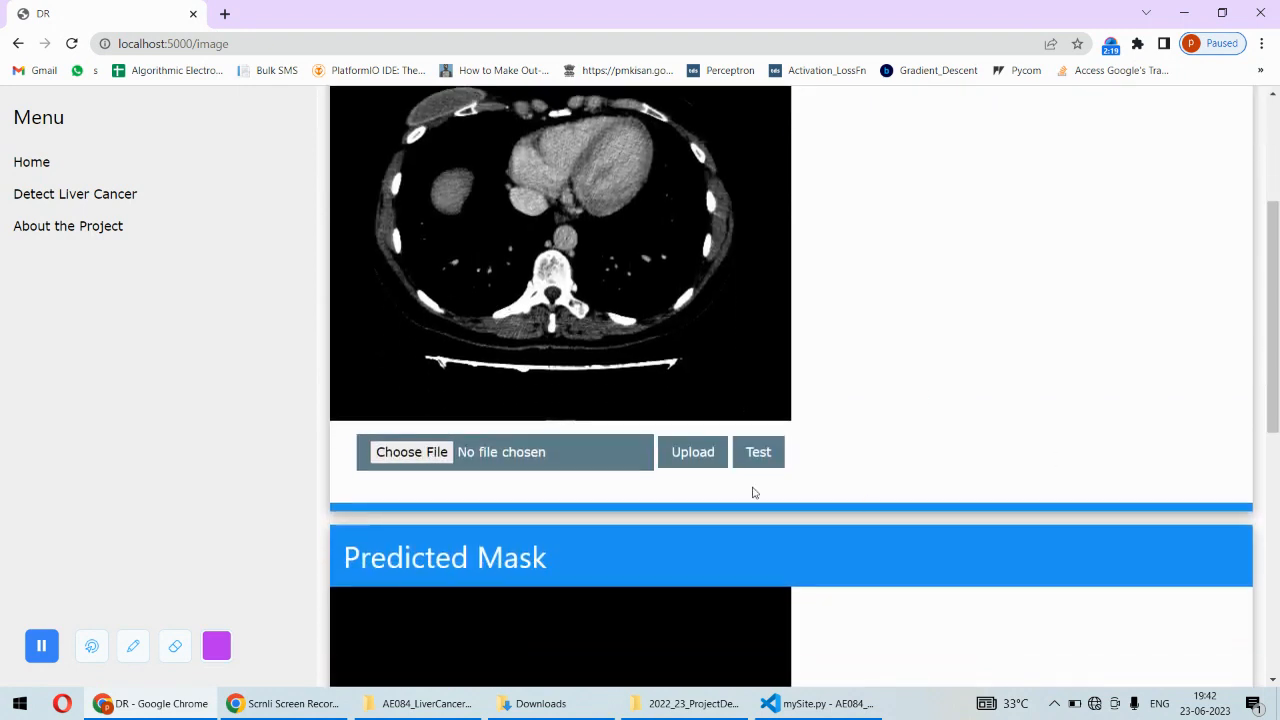
Upload image_5.png and run the prediction, which reports Liver Cancer Detected.
{"action": "left_click", "coordinate": [439, 452]}
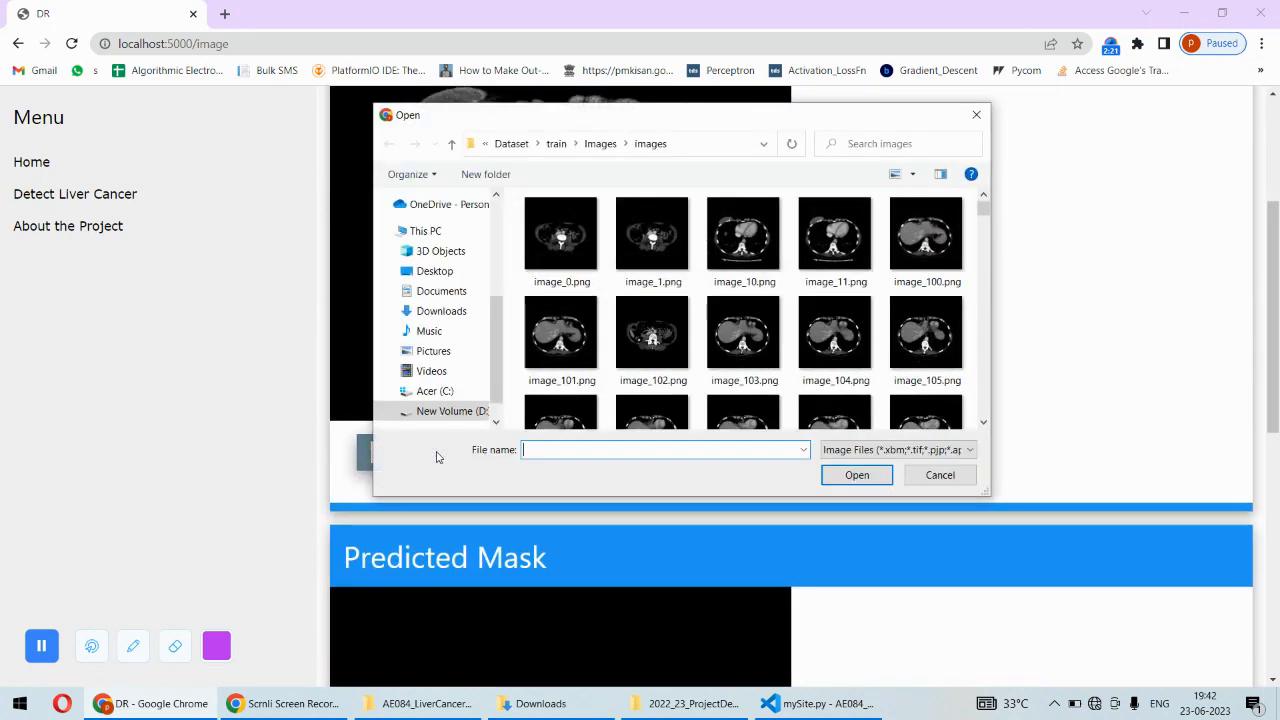
{"action": "left_click", "coordinate": [558, 345]}
{"action": "left_click", "coordinate": [858, 477]}
{"action": "left_click", "coordinate": [695, 452]}
{"action": "scroll", "coordinate": [1247, 333], "scroll_direction": "down", "scroll_amount": 2}
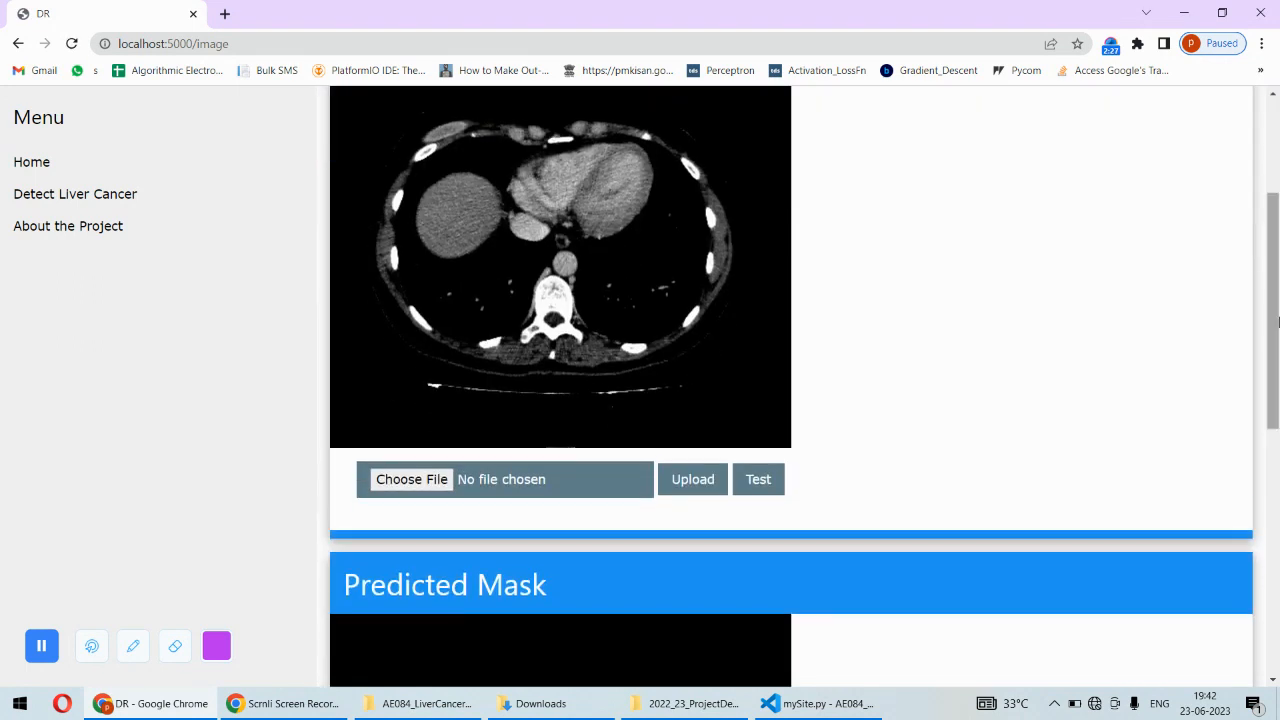
{"action": "left_click", "coordinate": [760, 484]}
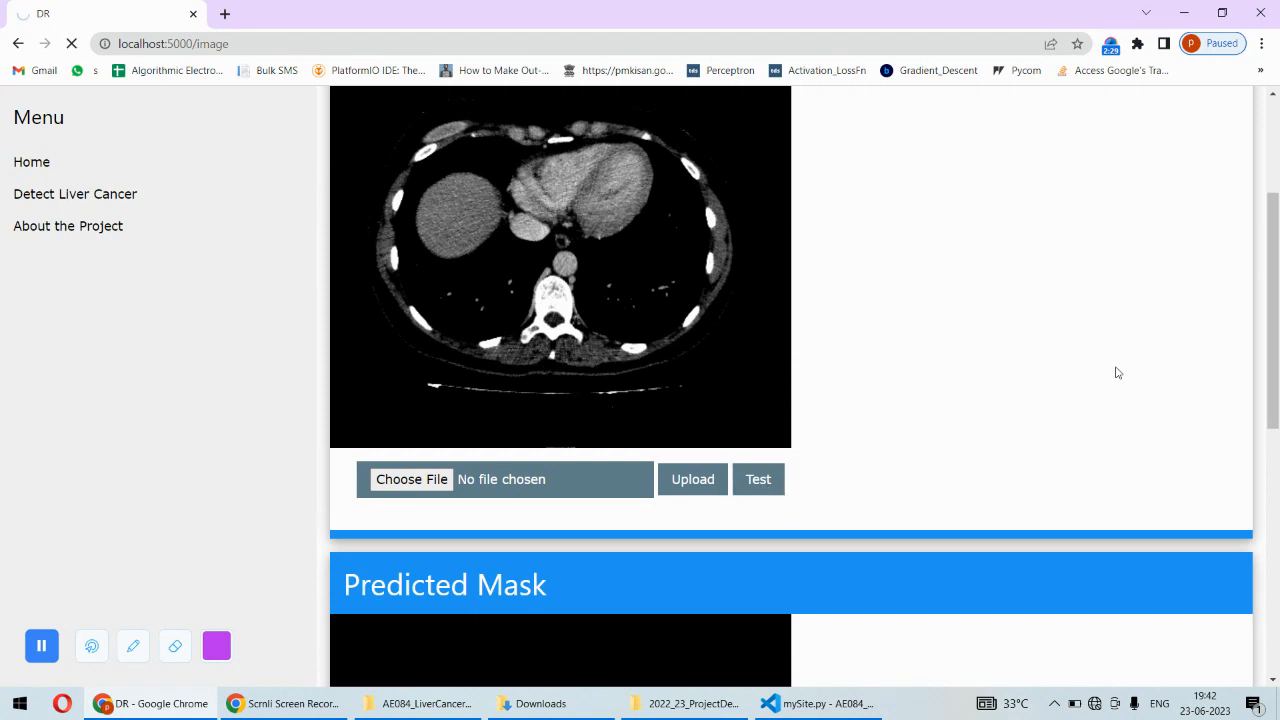
{"action": "left_click_drag", "start_coordinate": [1275, 330], "coordinate": [1275, 660]}
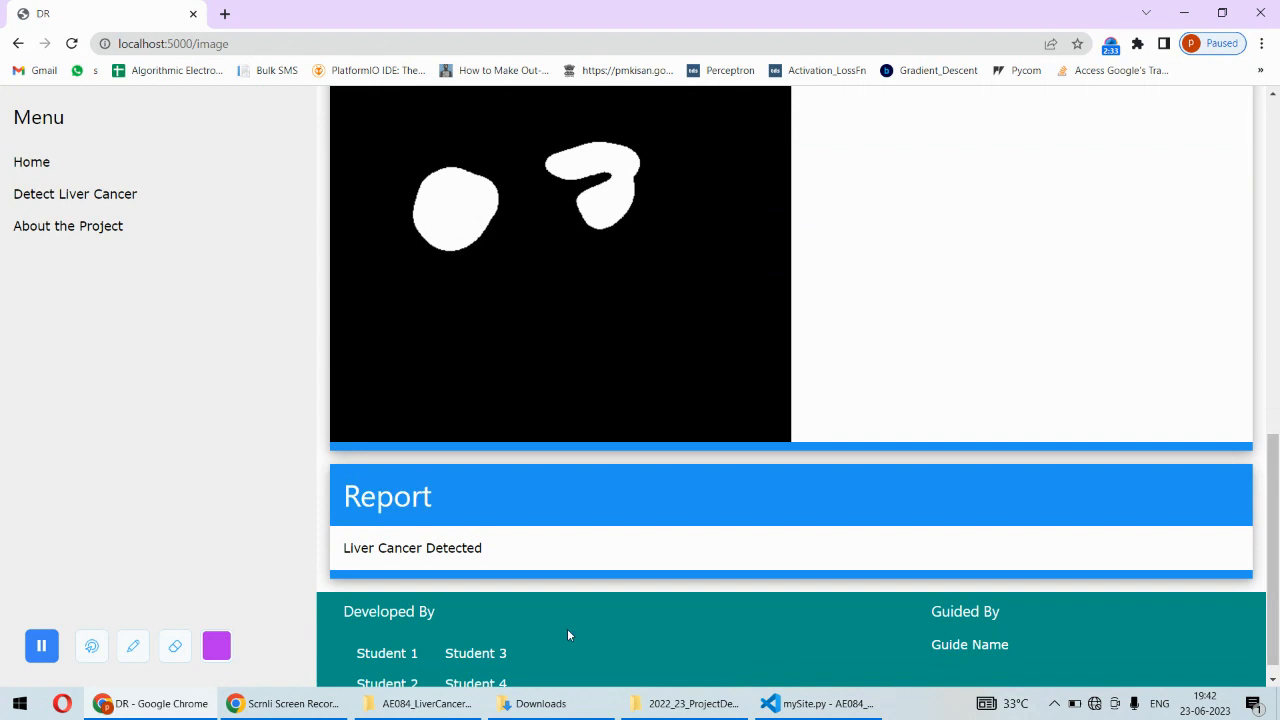
{"action": "left_click_drag", "start_coordinate": [1274, 560], "coordinate": [1231, 242]}
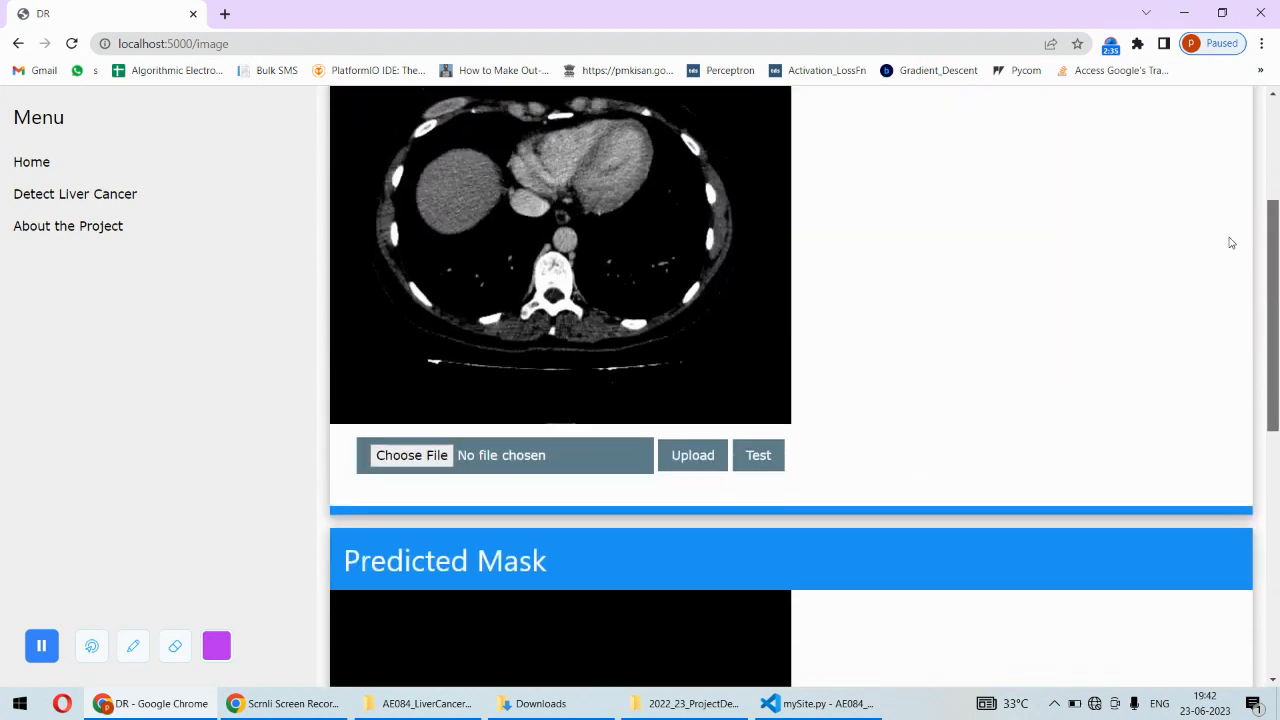
Upload image_1.png and run the prediction, showing an empty mask and normal report.
{"action": "left_click", "coordinate": [412, 472]}
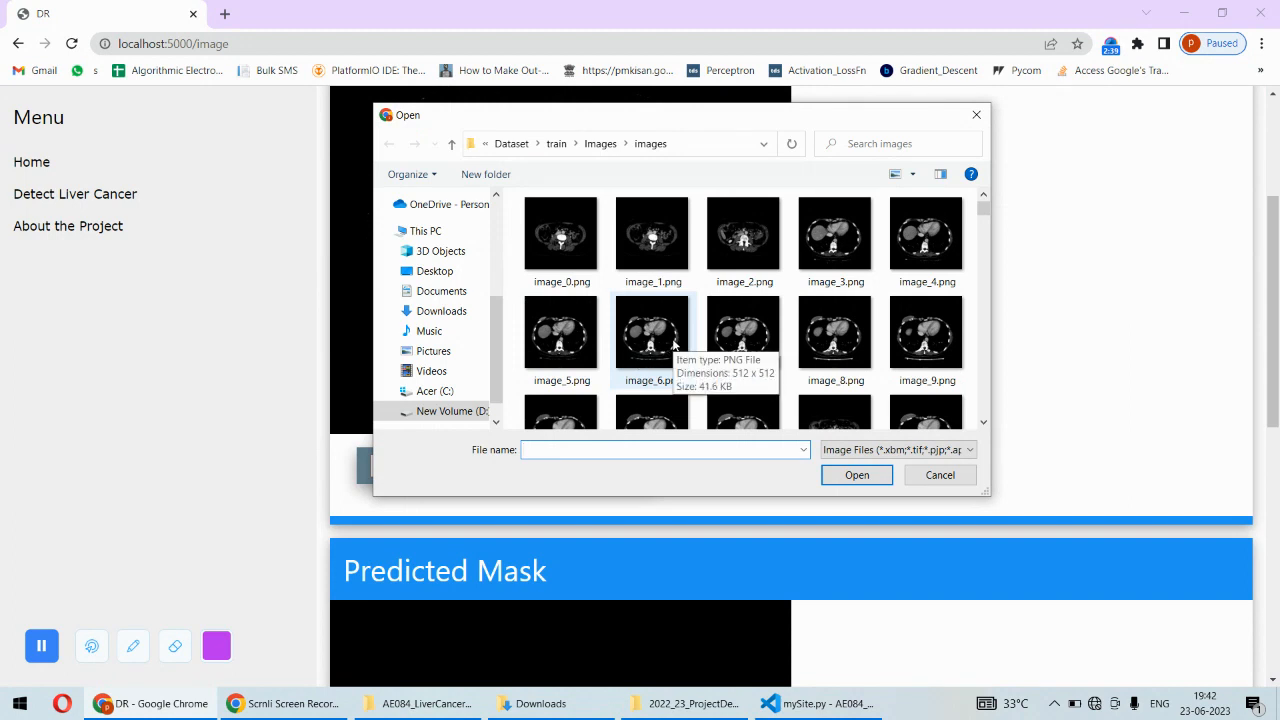
{"action": "left_click", "coordinate": [652, 235]}
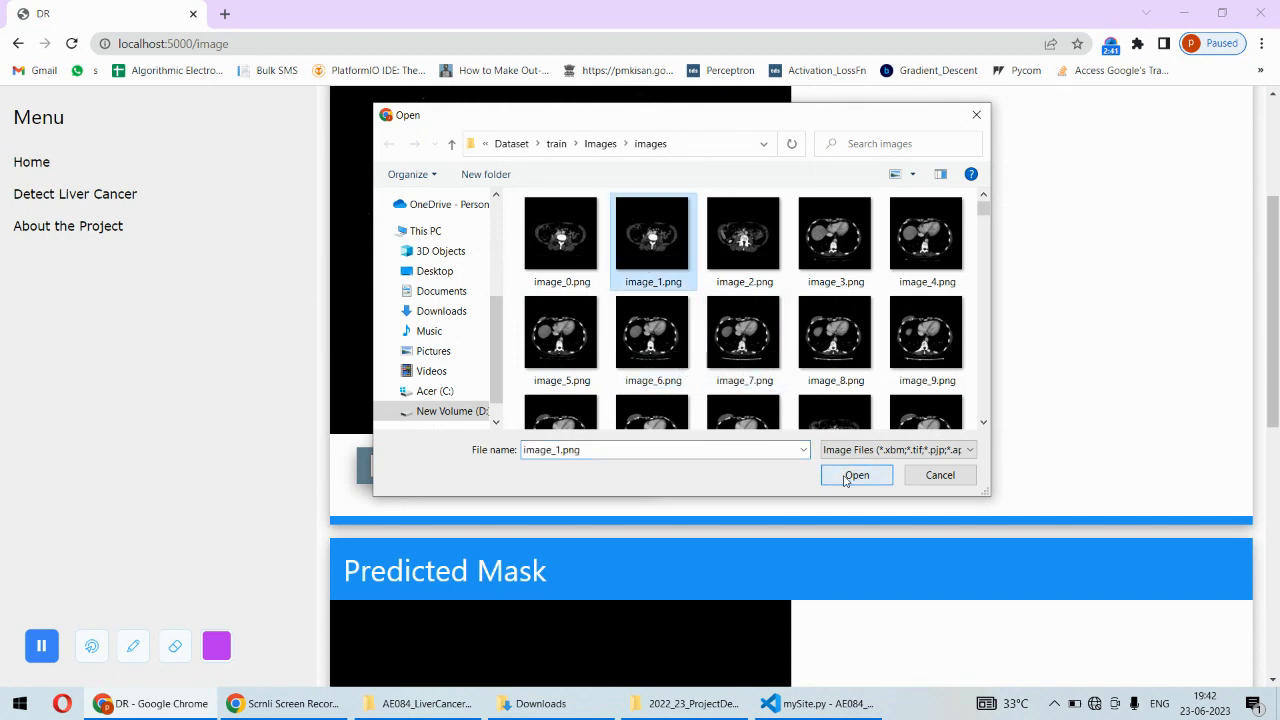
{"action": "left_click", "coordinate": [848, 477]}
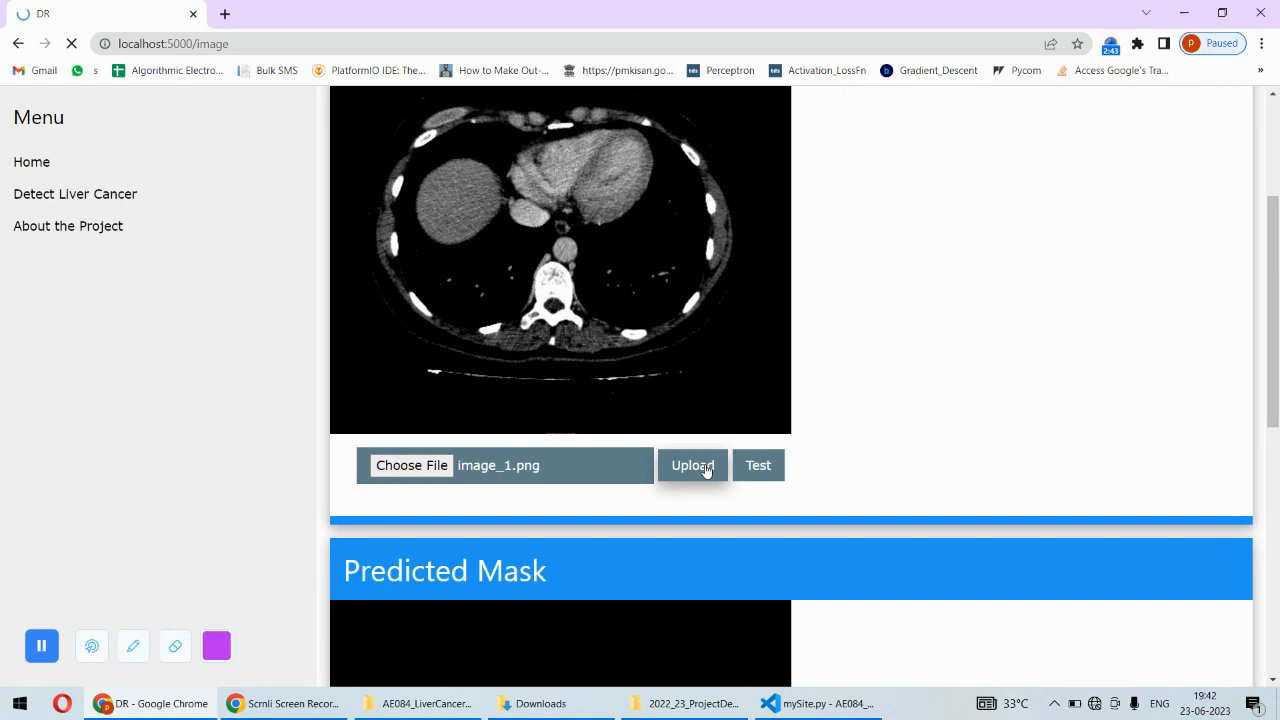
{"action": "left_click", "coordinate": [706, 471]}
{"action": "left_click_drag", "start_coordinate": [1273, 330], "coordinate": [1275, 480]}
{"action": "left_click", "coordinate": [758, 471]}
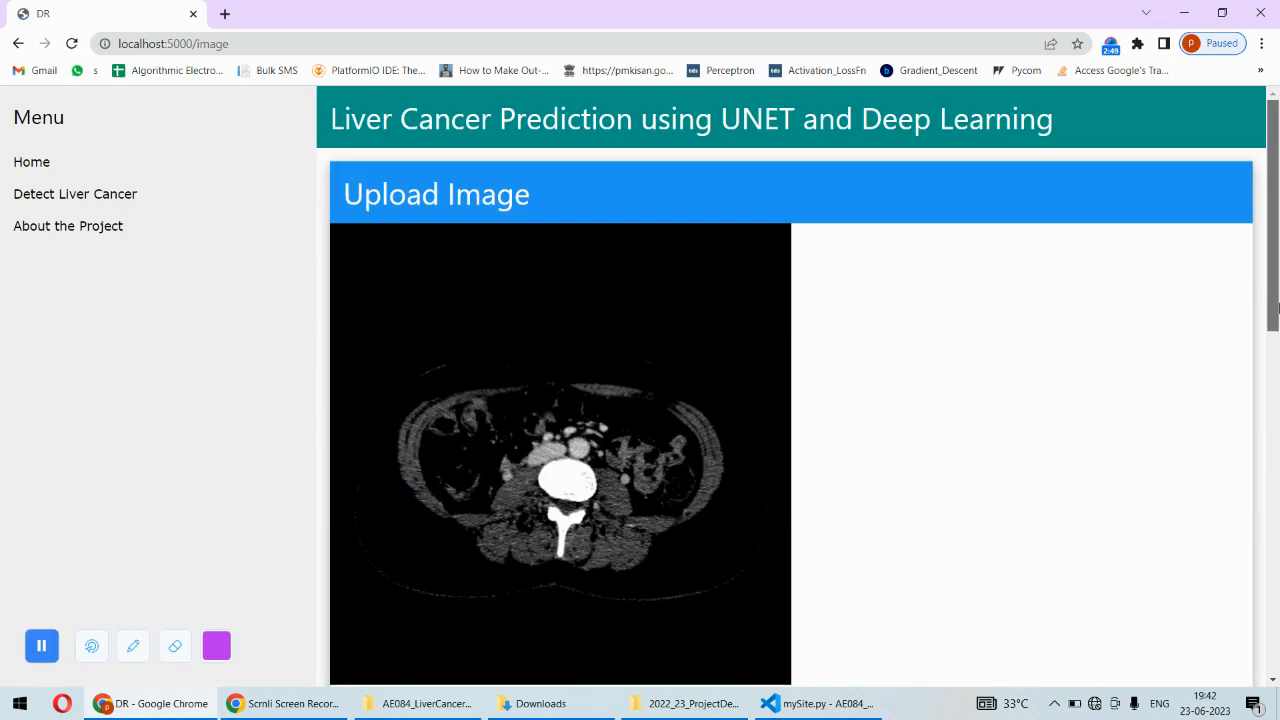
{"action": "left_click_drag", "start_coordinate": [1275, 310], "coordinate": [1275, 585]}
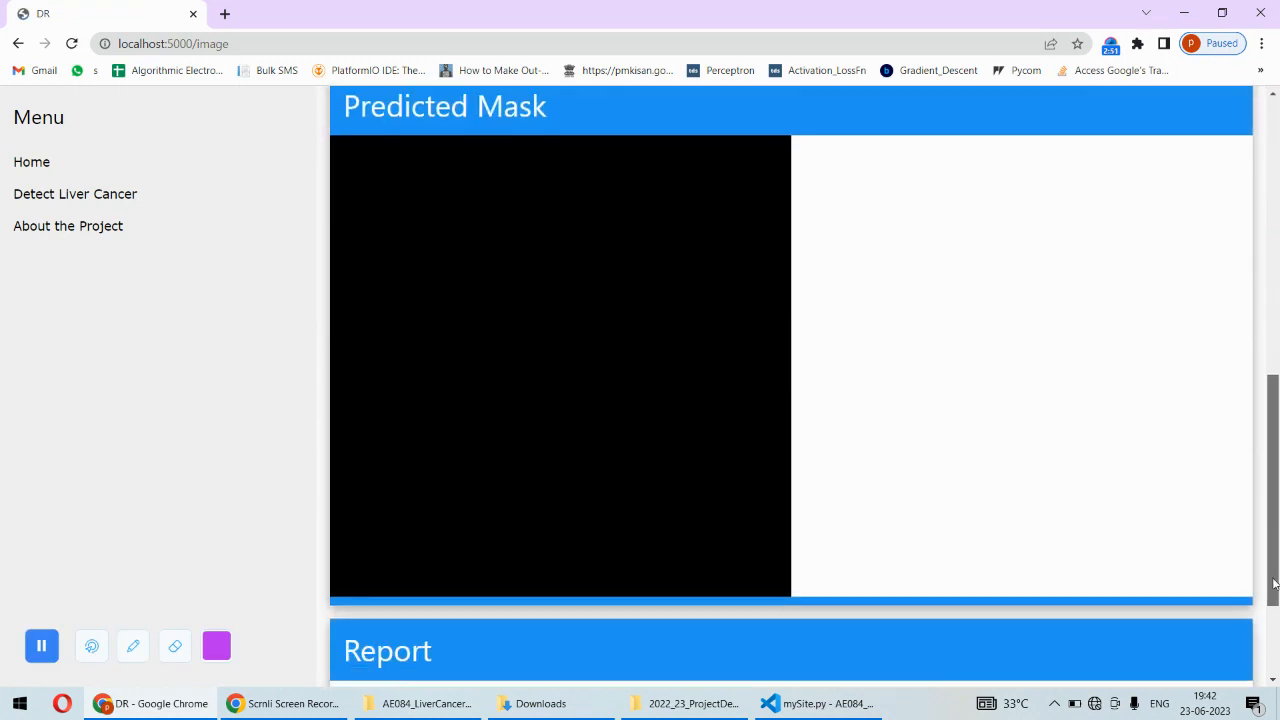
{"action": "left_click_drag", "start_coordinate": [1277, 444], "coordinate": [1277, 512]}
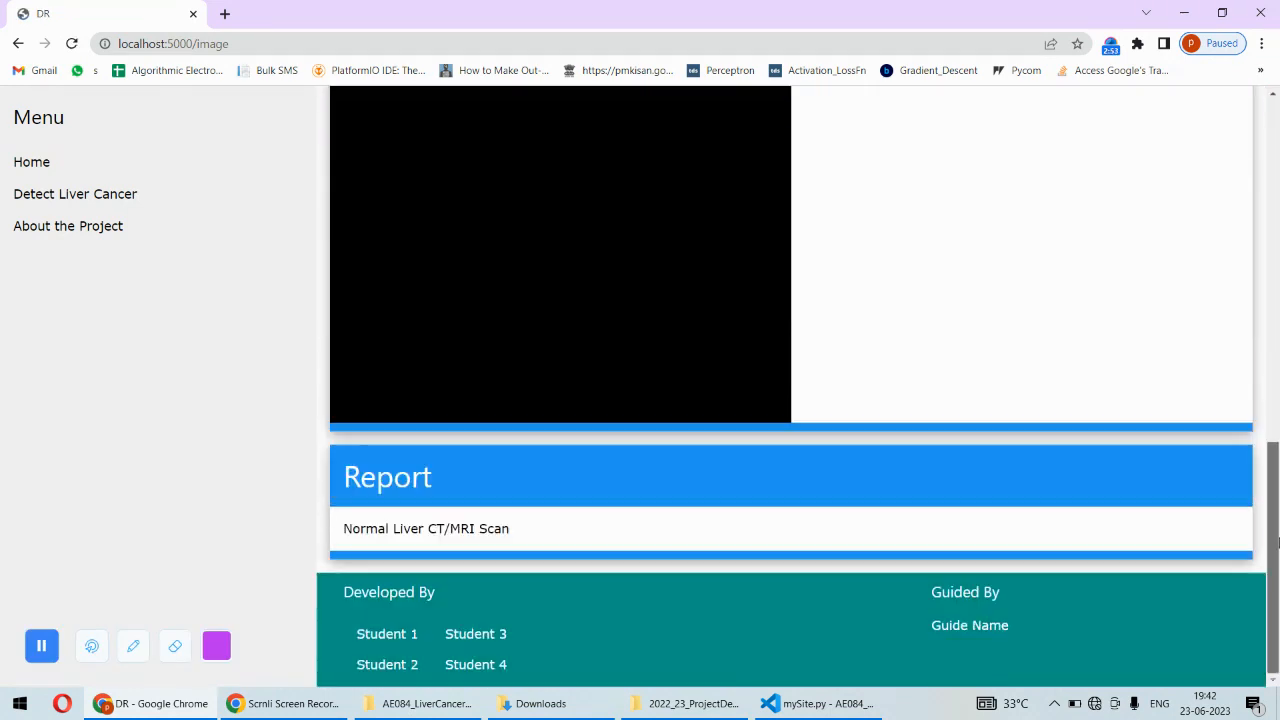
{"action": "left_click_drag", "start_coordinate": [506, 530], "coordinate": [393, 530]}
{"action": "left_click", "coordinate": [1195, 322]}
{"action": "left_click_drag", "start_coordinate": [1273, 500], "coordinate": [1250, 220]}
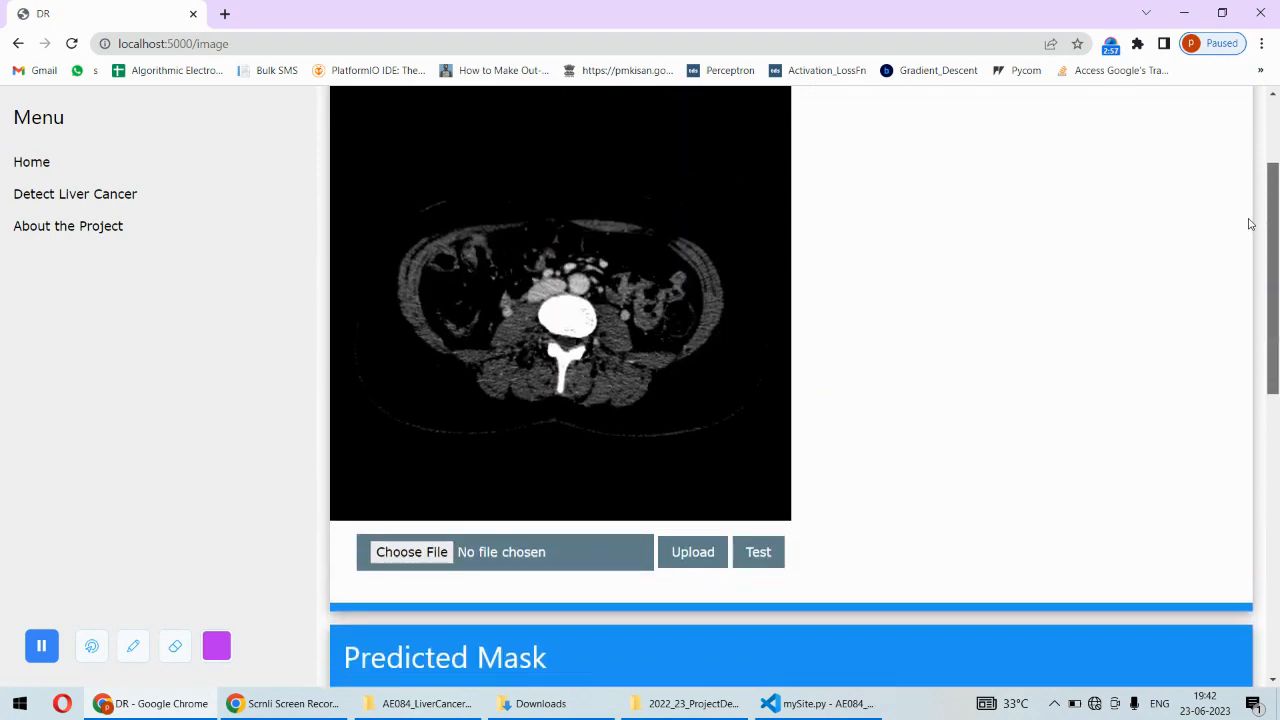
{"action": "scroll", "coordinate": [1249, 220], "scroll_direction": "up", "scroll_amount": 1}
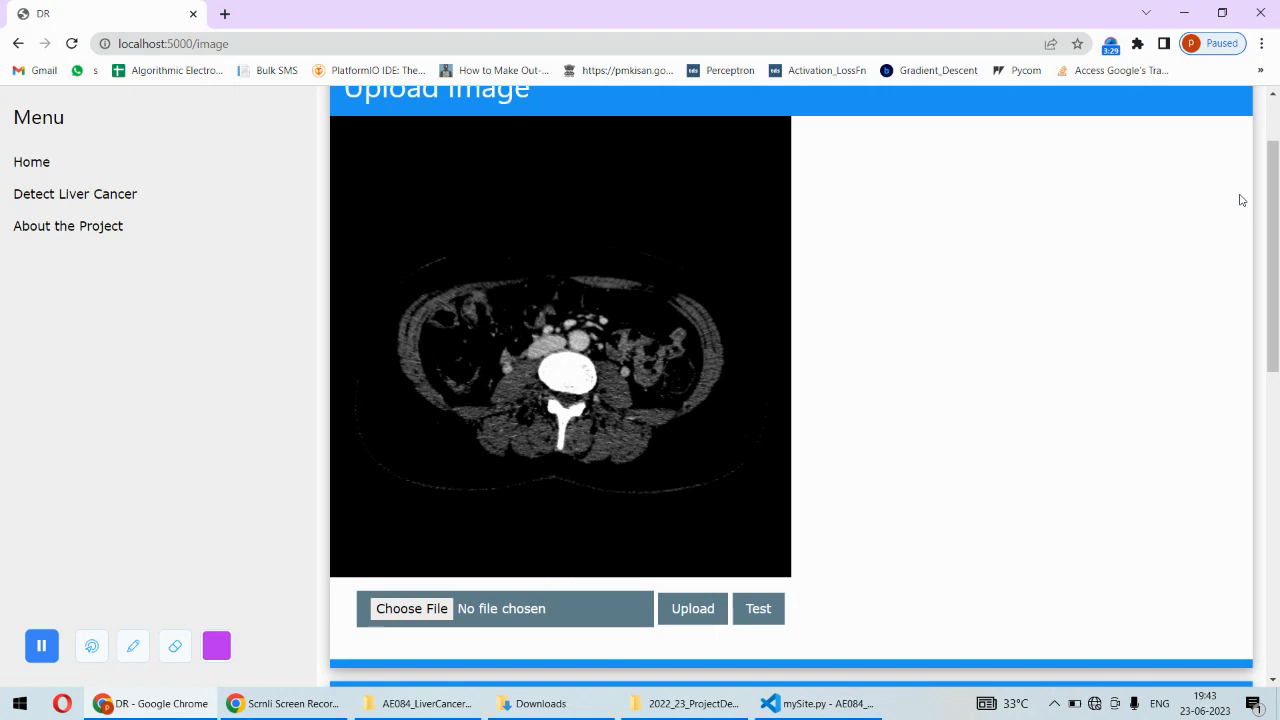
{"action": "left_click", "coordinate": [1110, 46]}
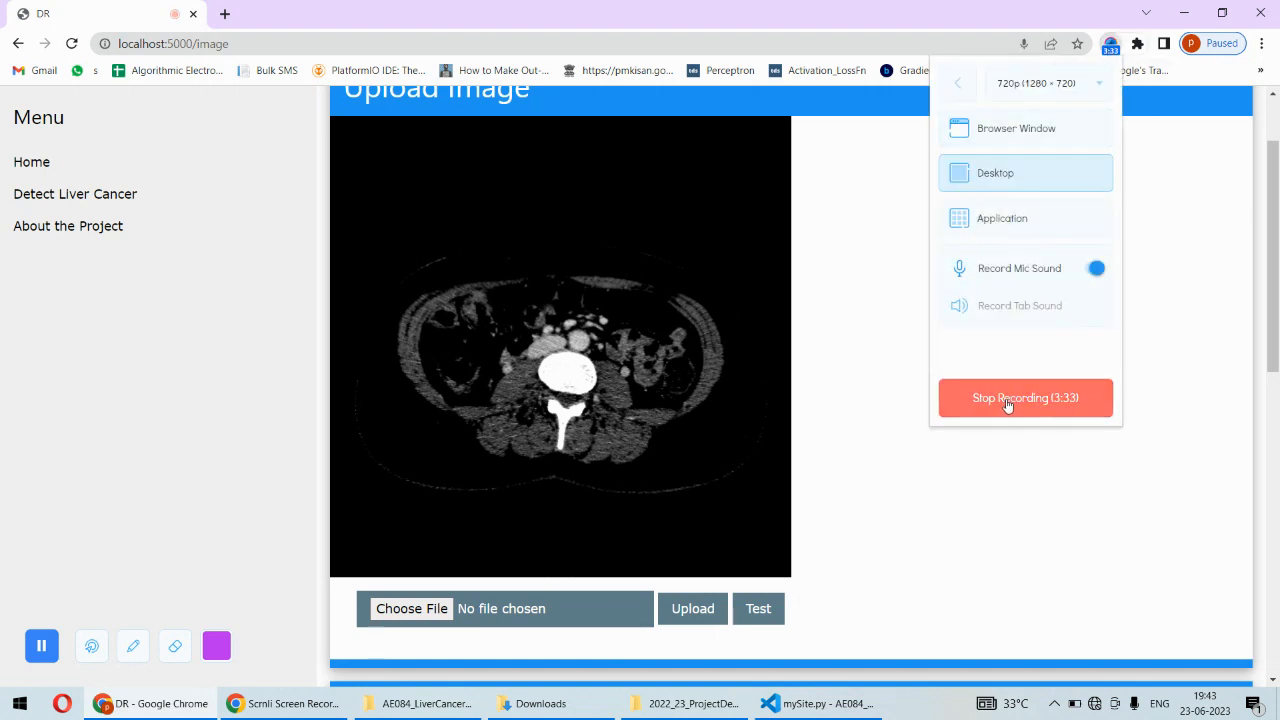